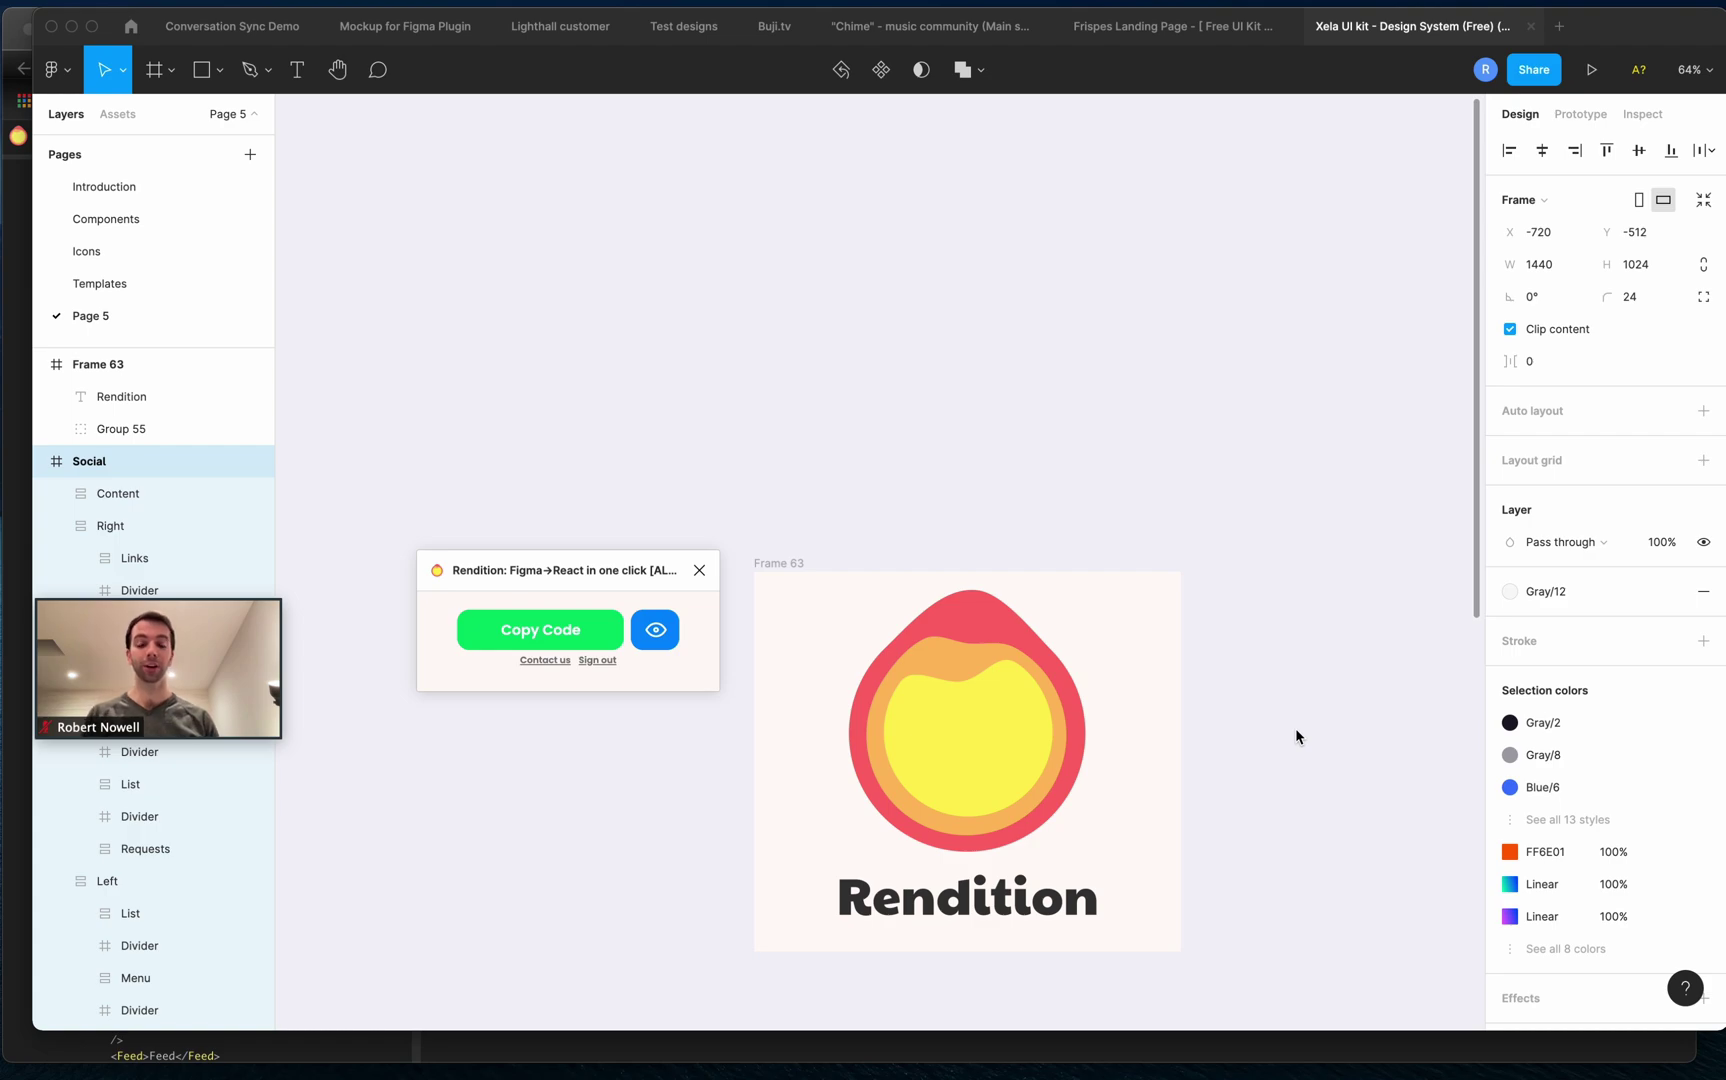
{"action": "scroll", "coordinate": [1294, 729], "scroll_direction": "down", "scroll_amount": 5}
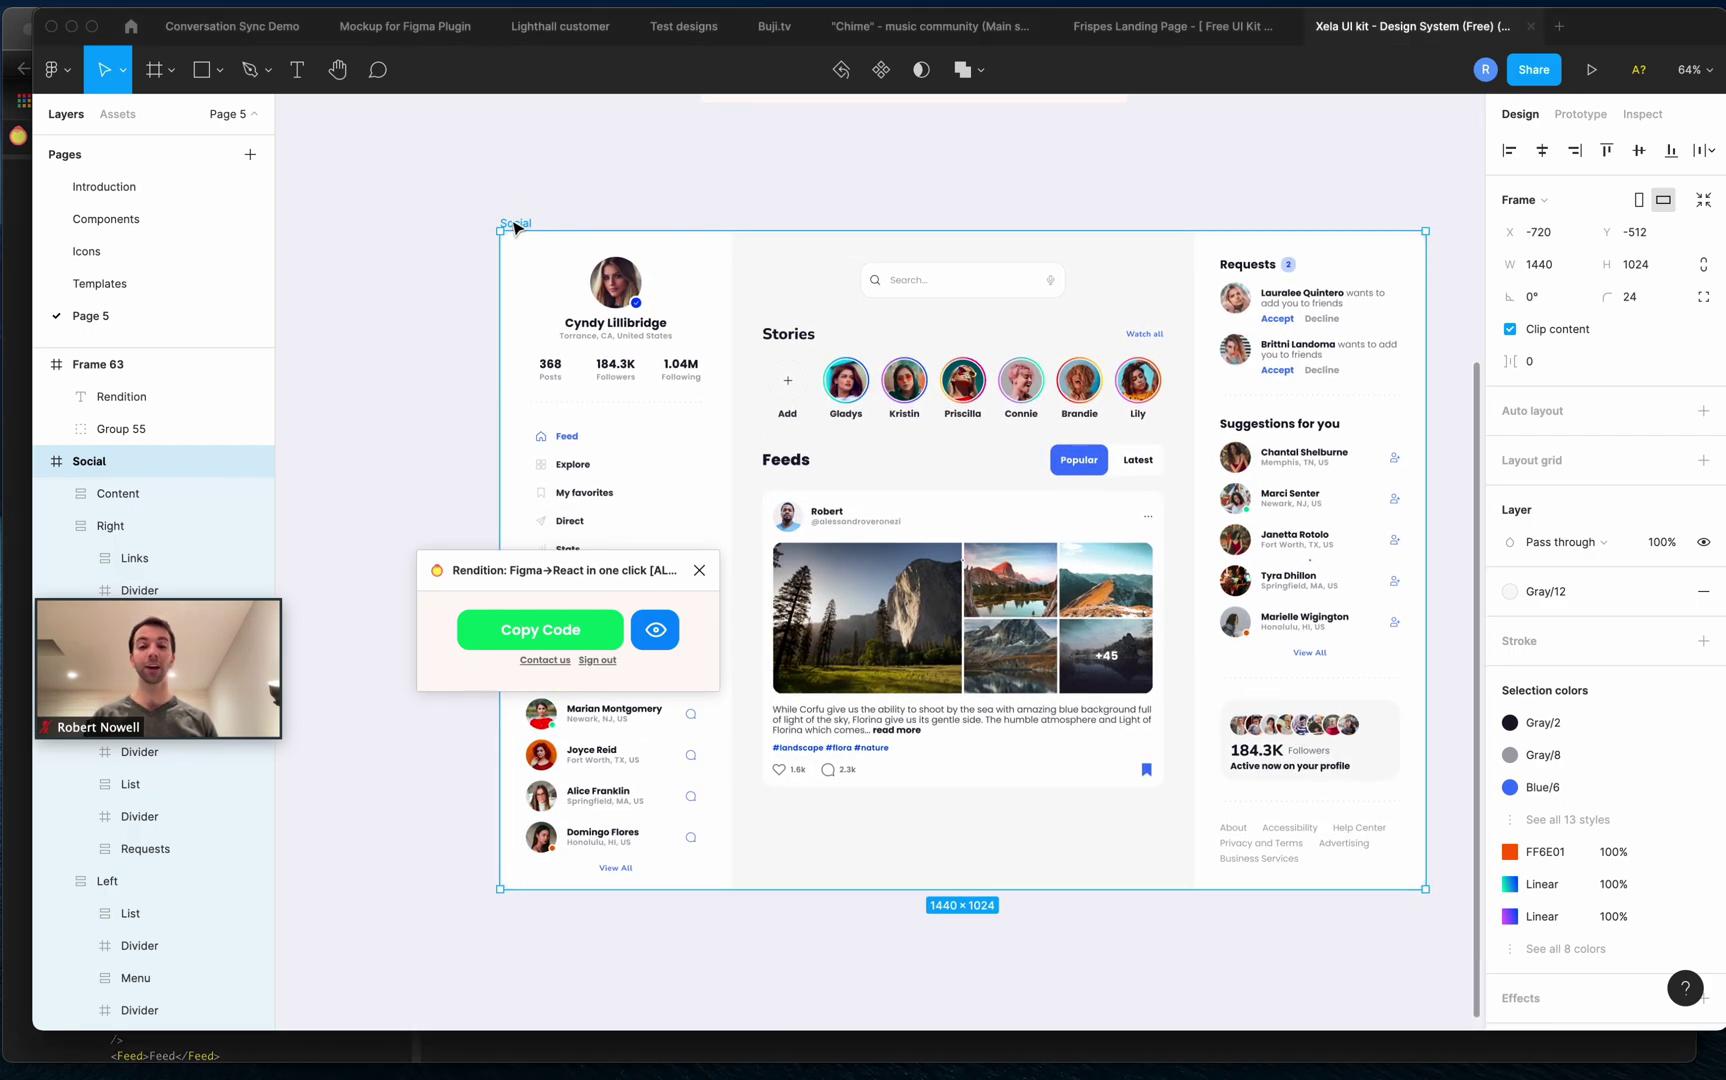
Select the 184.3K followers card and generate its live React preview.
{"action": "double_click", "coordinate": [1375, 749]}
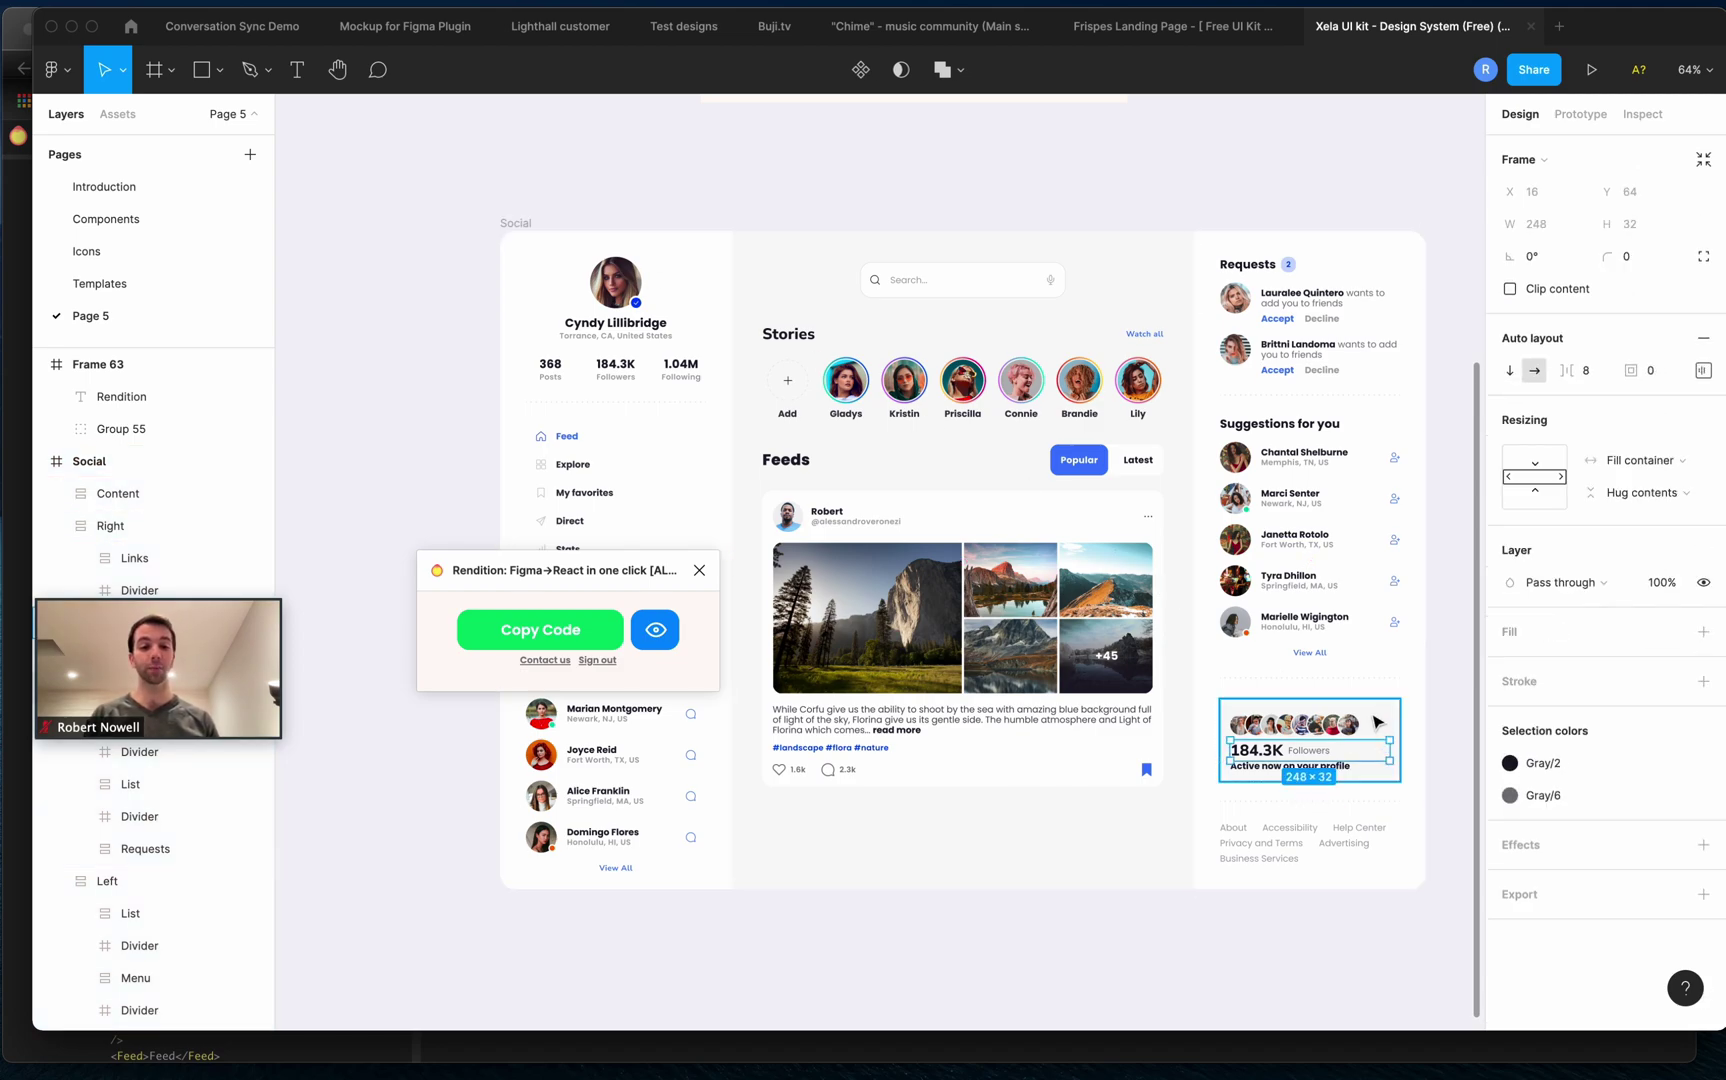
{"action": "left_click", "coordinate": [1378, 722]}
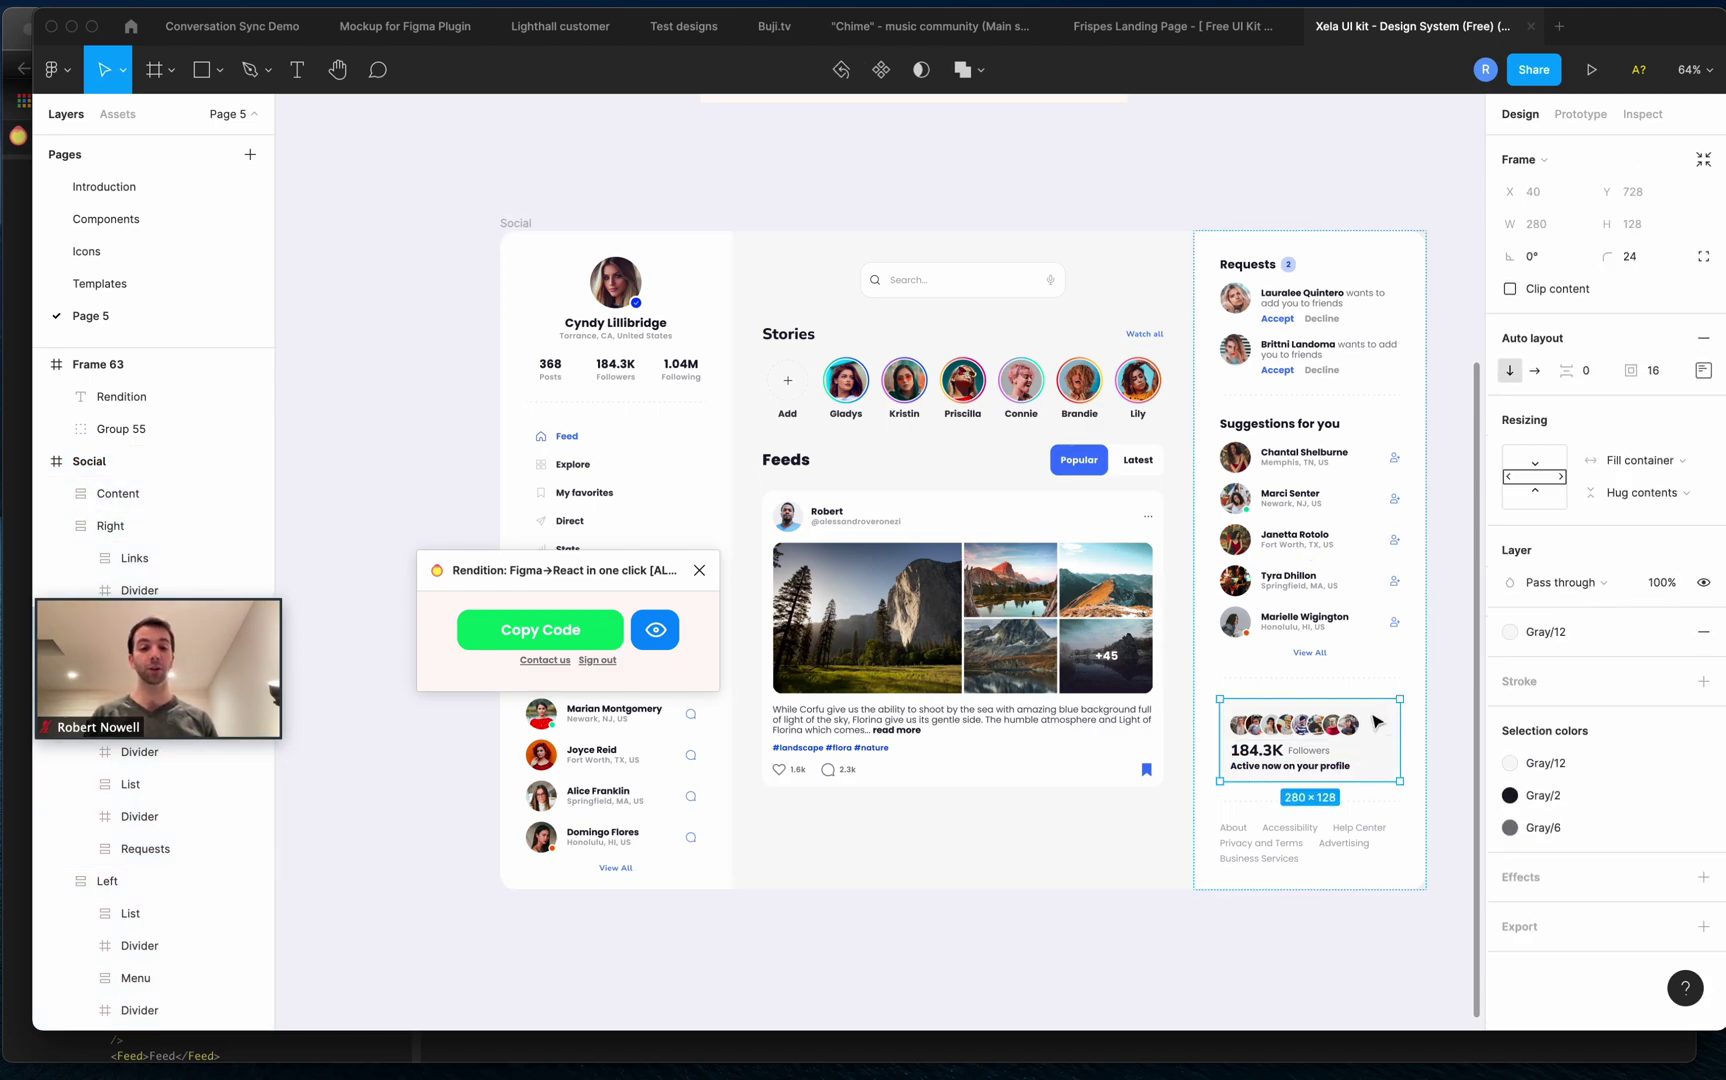
{"action": "left_click", "coordinate": [661, 632]}
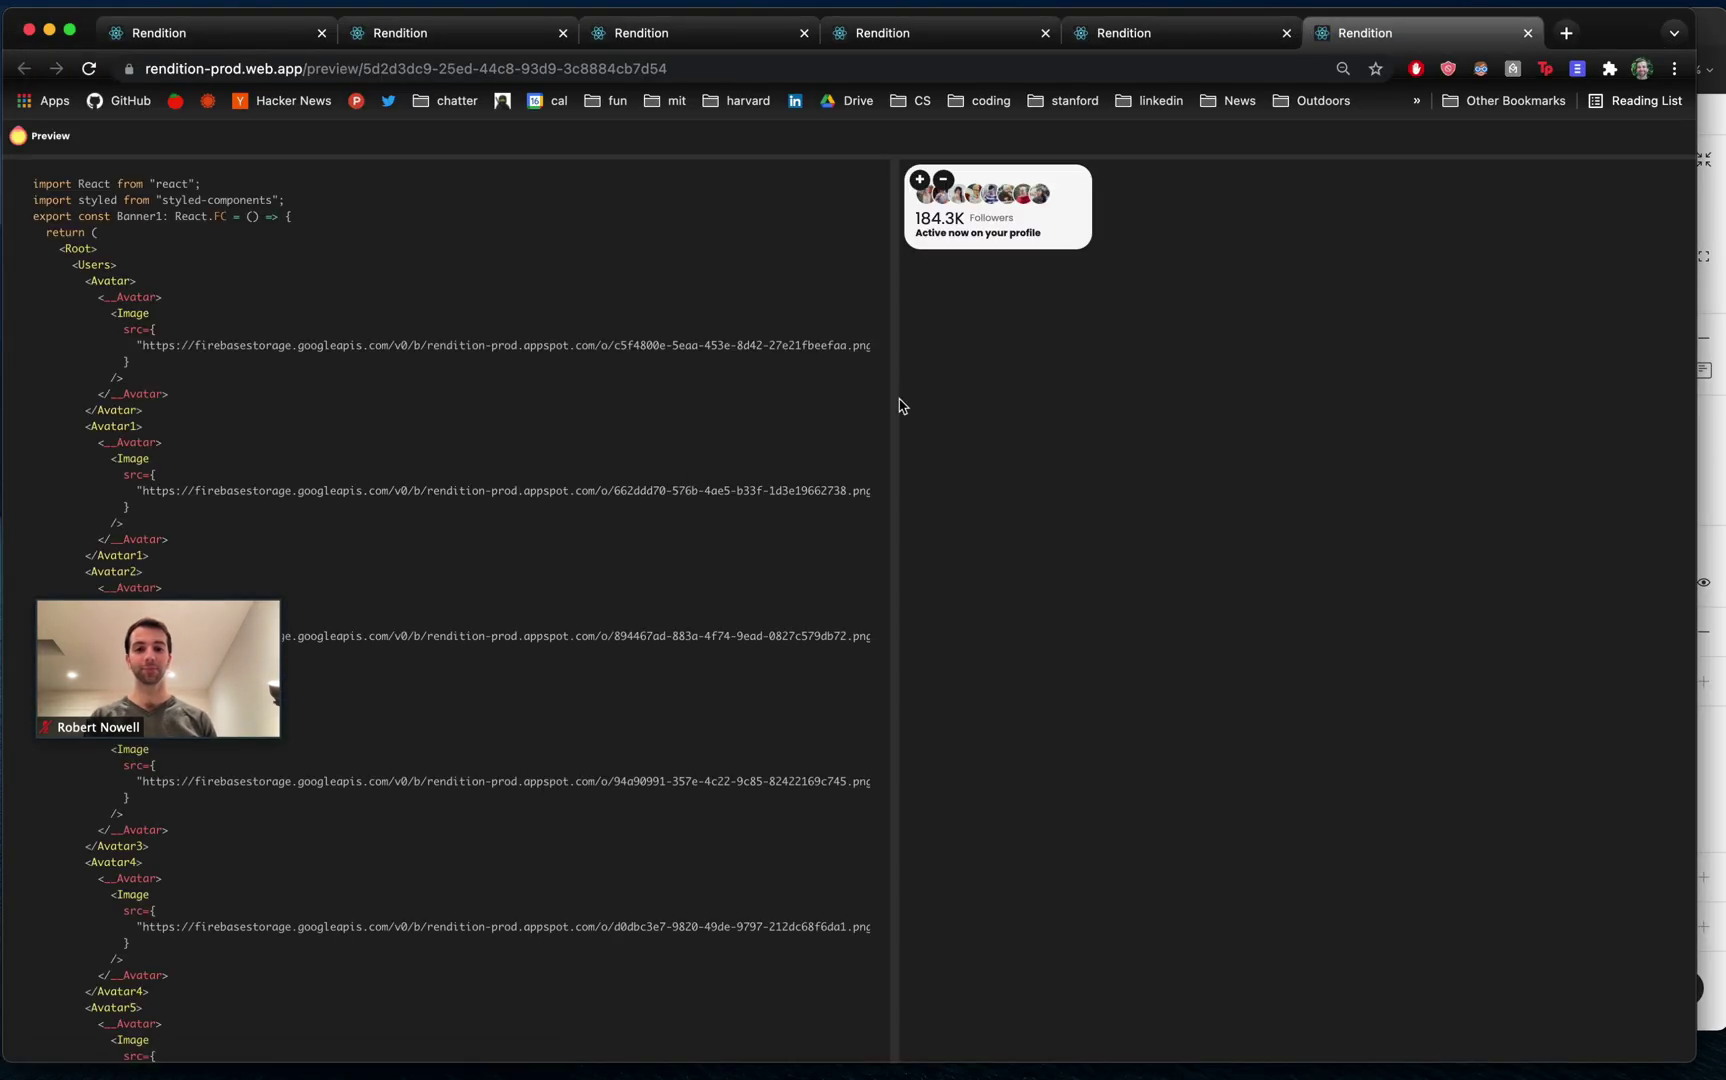
Widen and zoom the followers card preview, then highlight the code's opening lines.
{"action": "left_click_drag", "start_coordinate": [895, 398], "coordinate": [378, 409]}
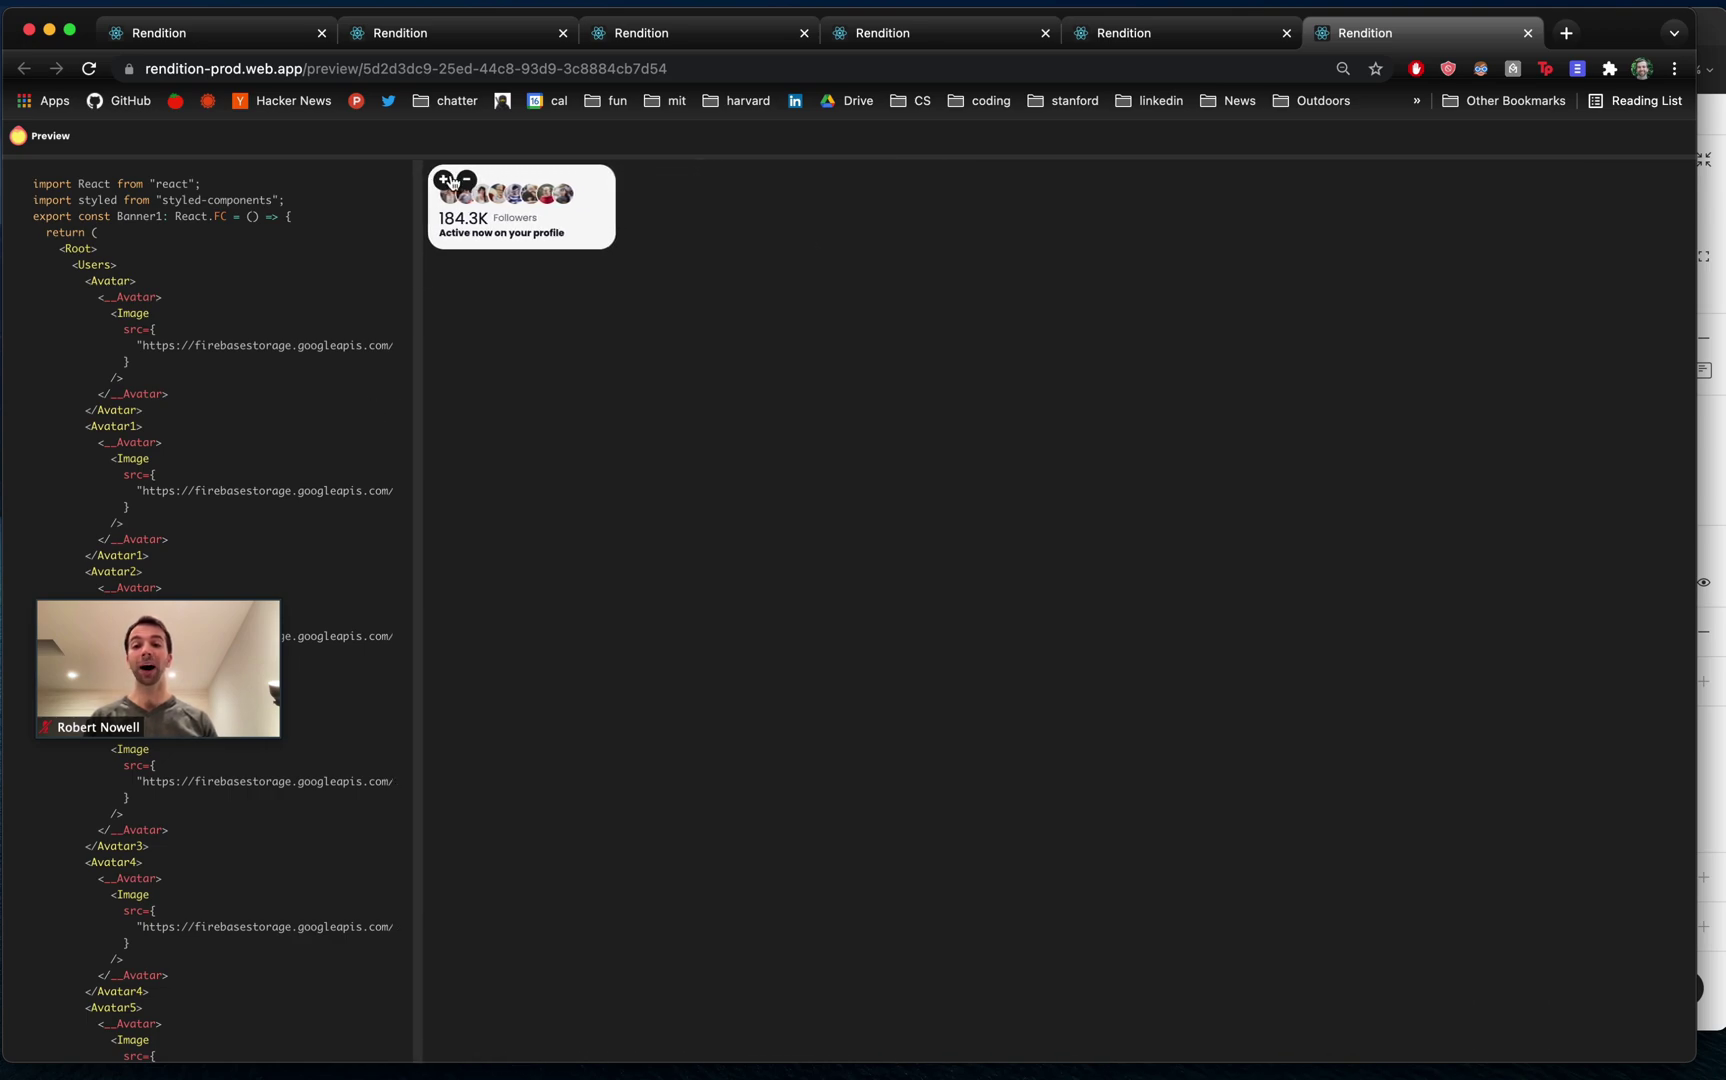
{"action": "left_click", "coordinate": [444, 180]}
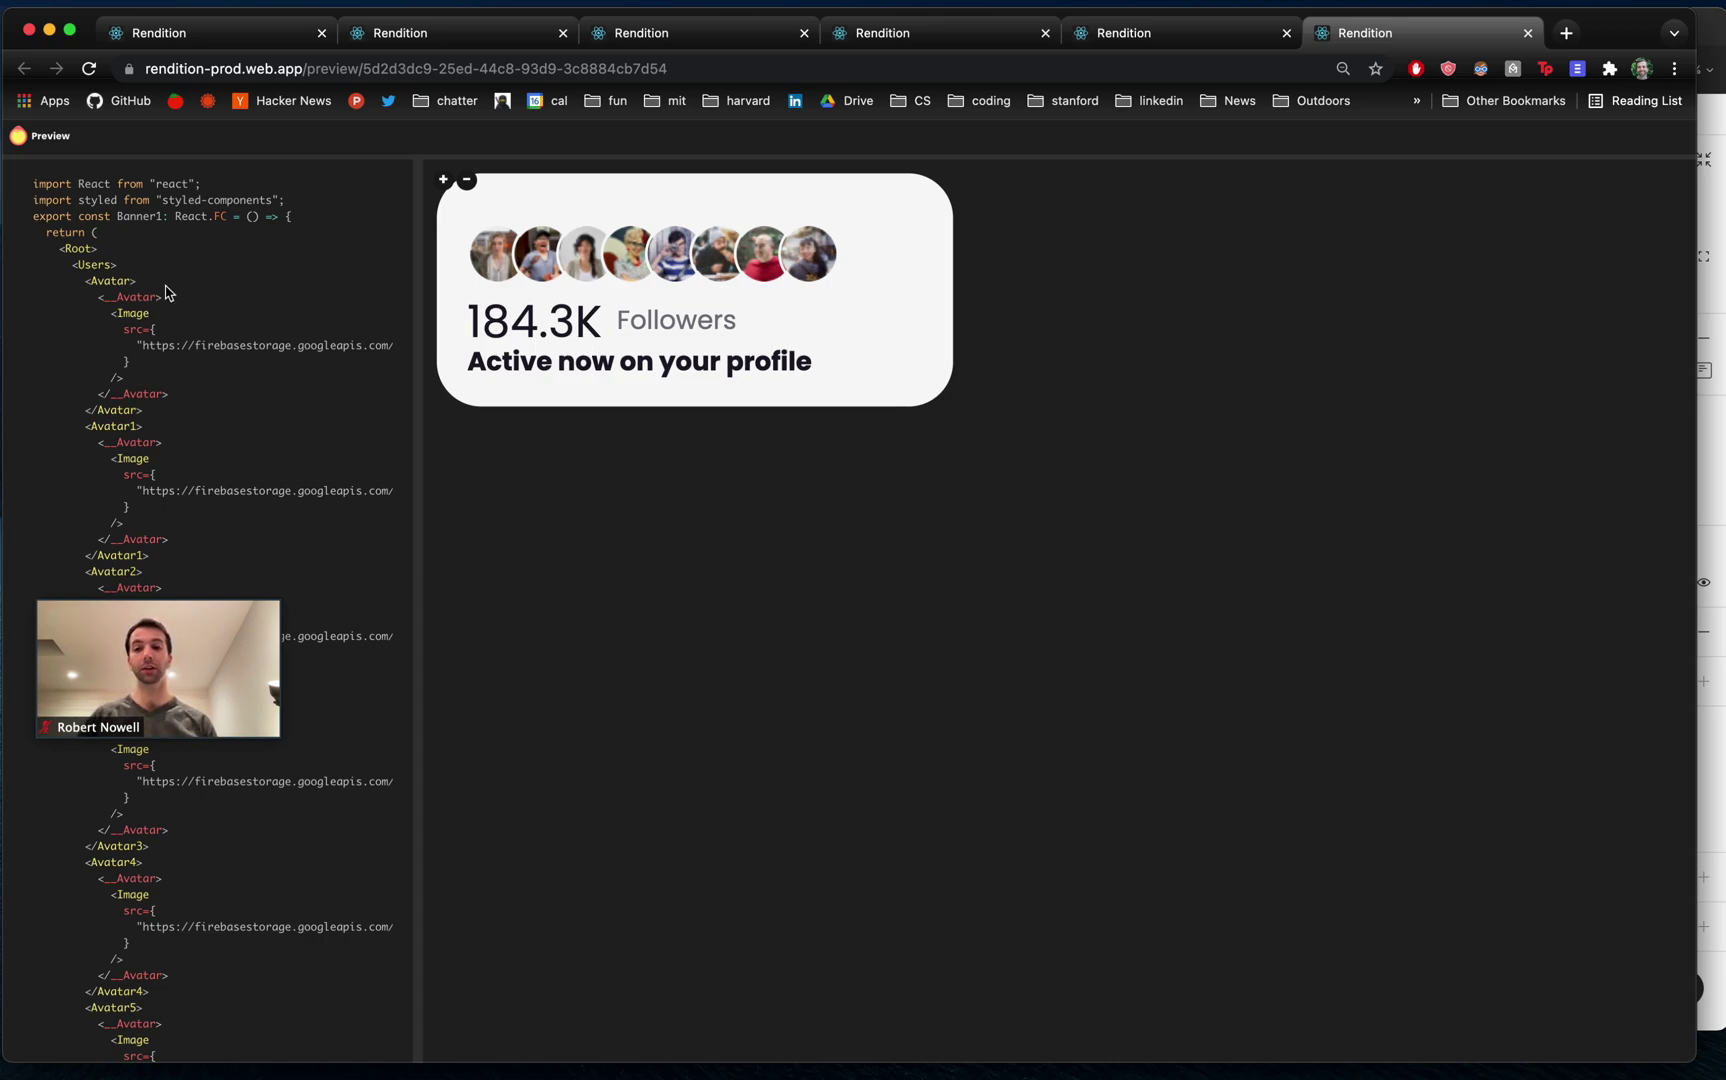
{"action": "left_click_drag", "start_coordinate": [34, 232], "coordinate": [151, 343]}
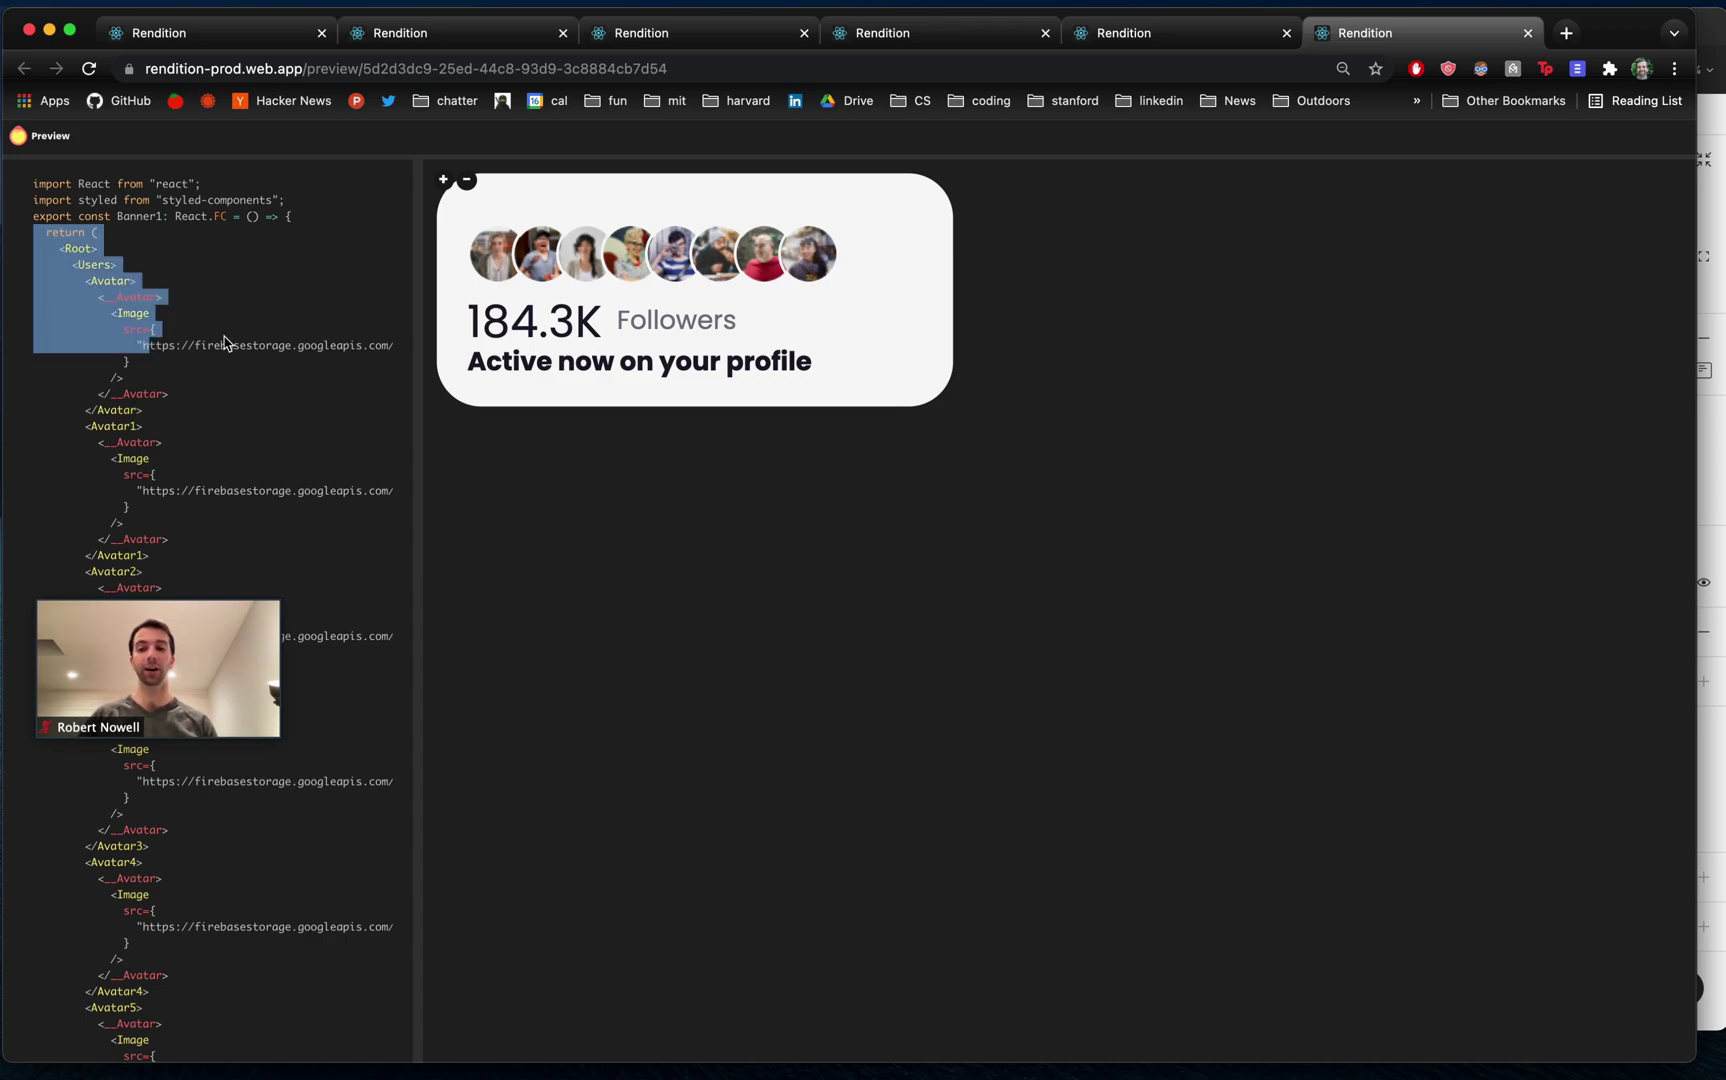
Select the whole Social dashboard frame in Figma and generate its live React preview.
{"action": "left_click", "coordinate": [1704, 451]}
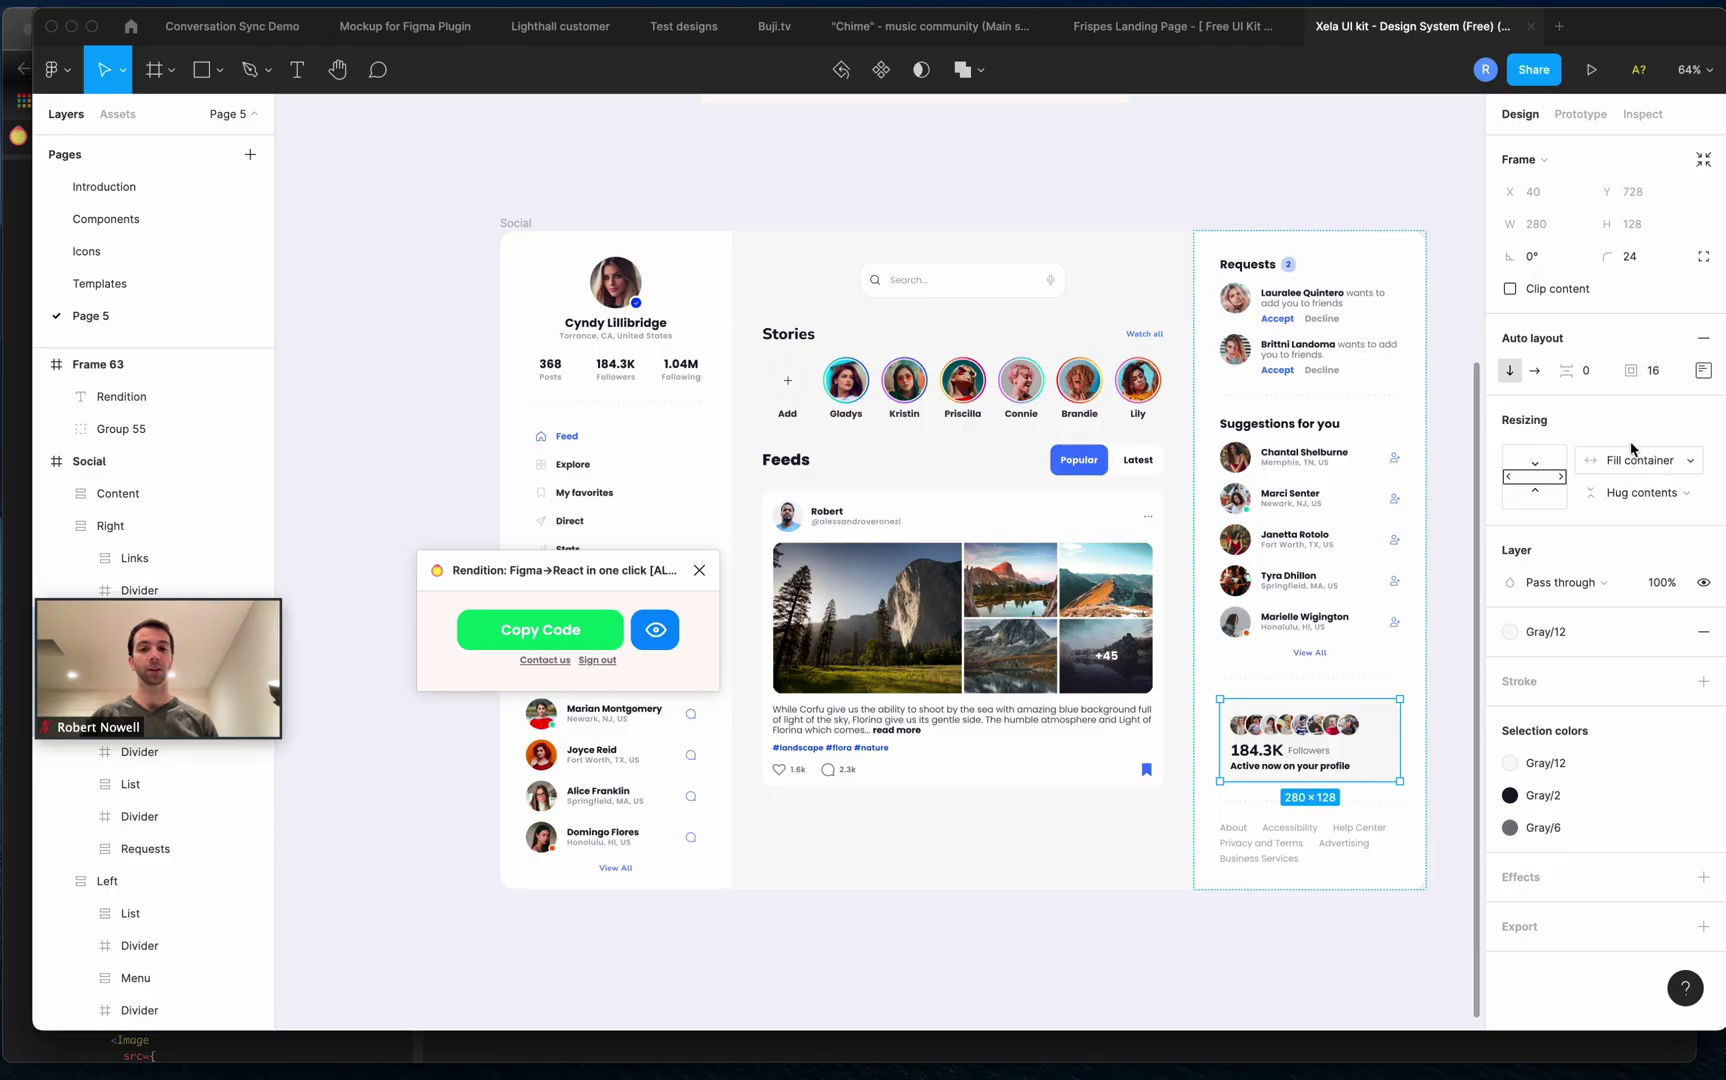
{"action": "left_click", "coordinate": [515, 224]}
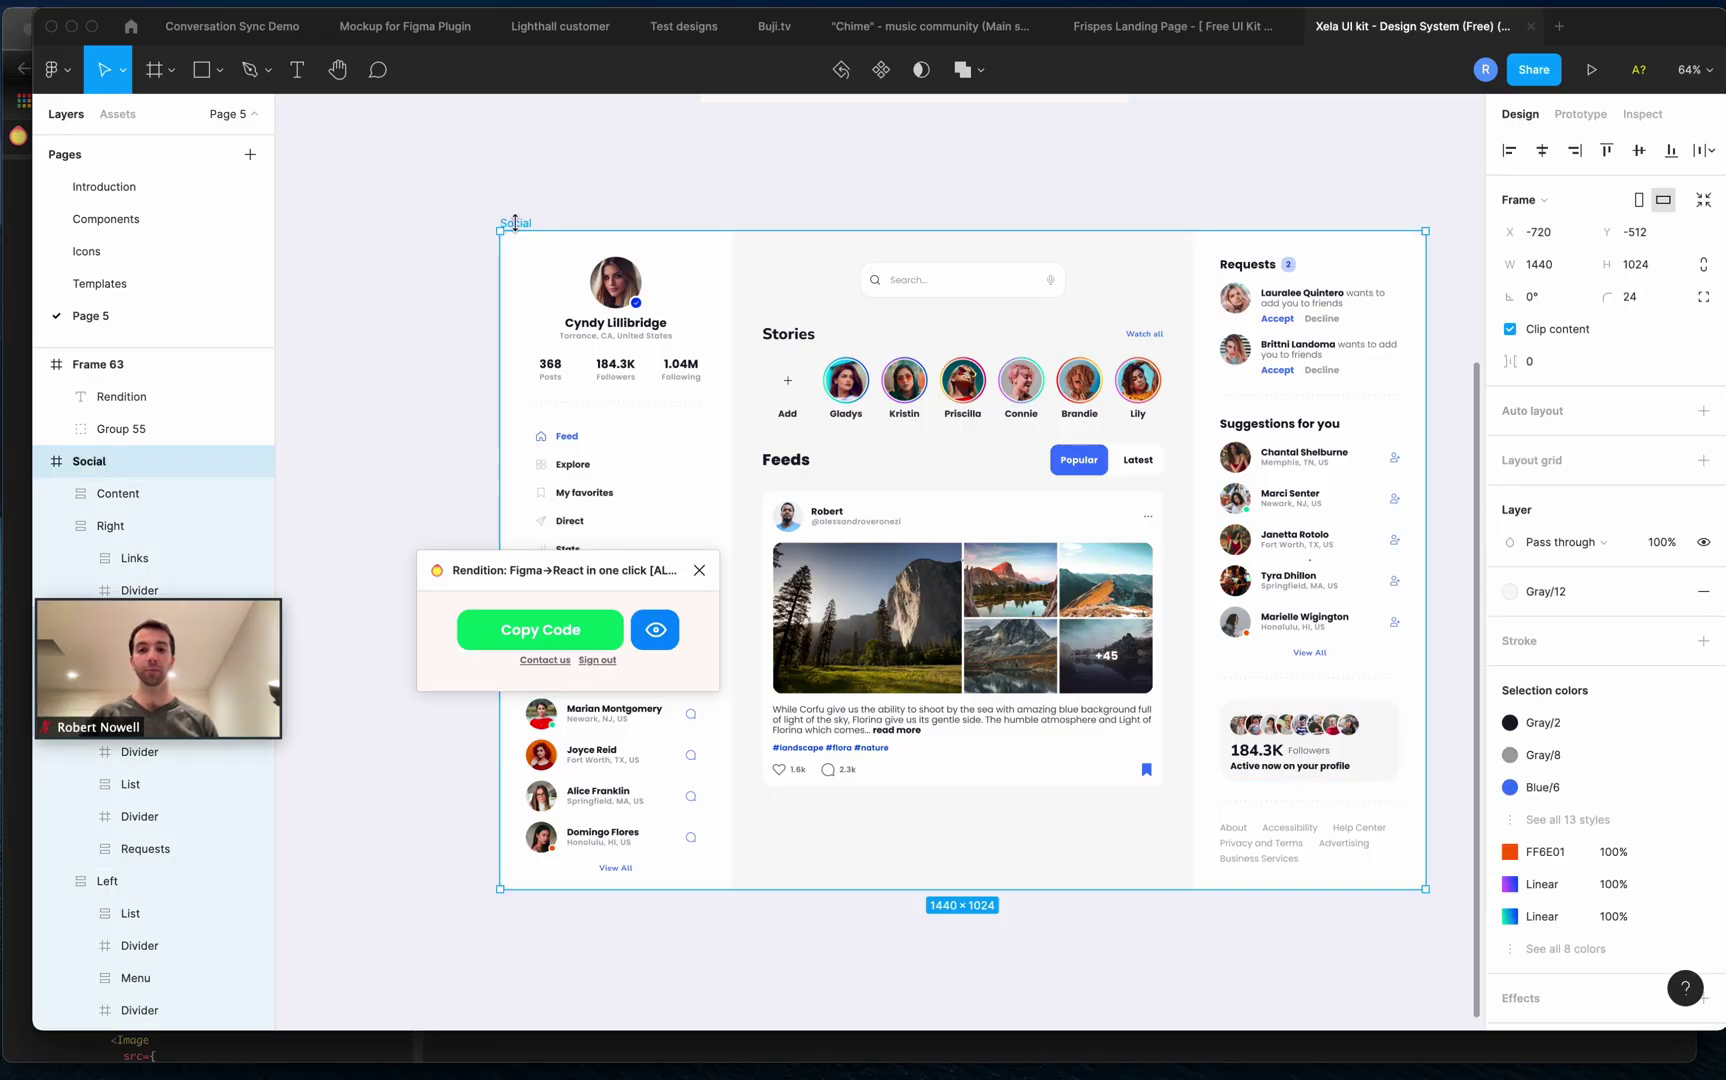
{"action": "left_click", "coordinate": [655, 641]}
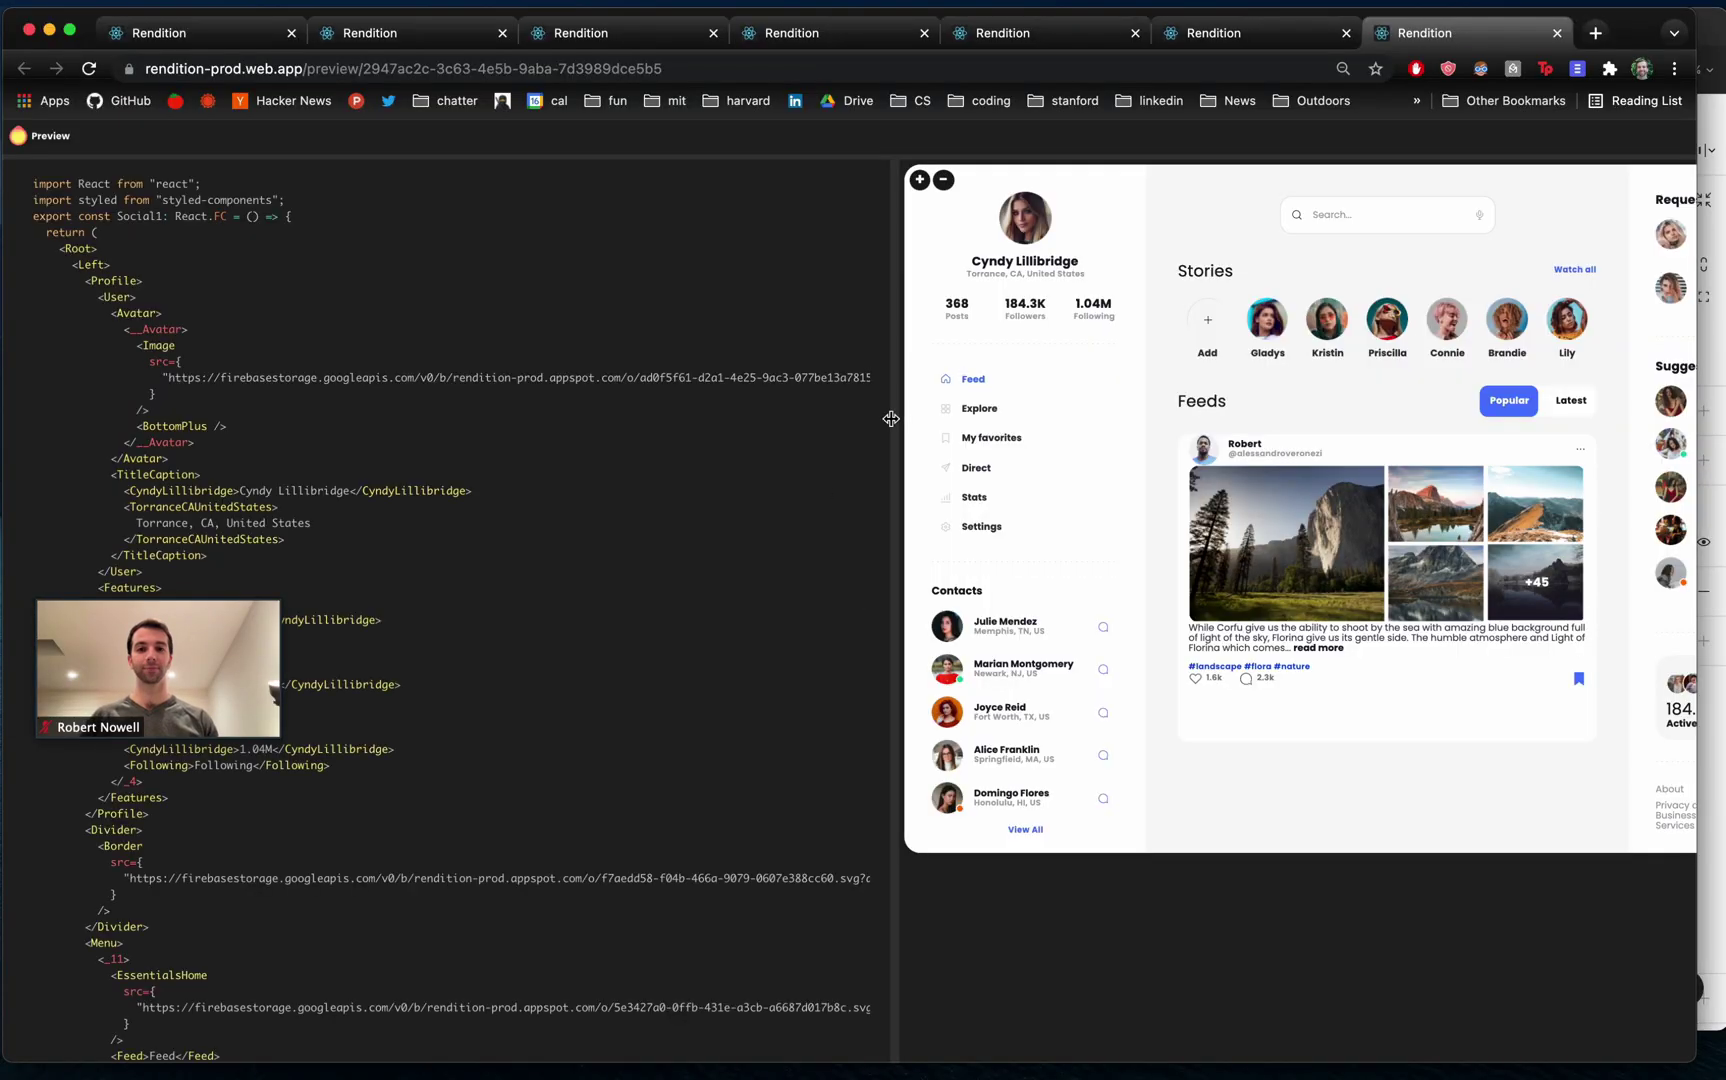
Widen the Social dashboard preview pane so the full layout shows beside the code.
{"action": "left_click_drag", "start_coordinate": [891, 427], "coordinate": [392, 443]}
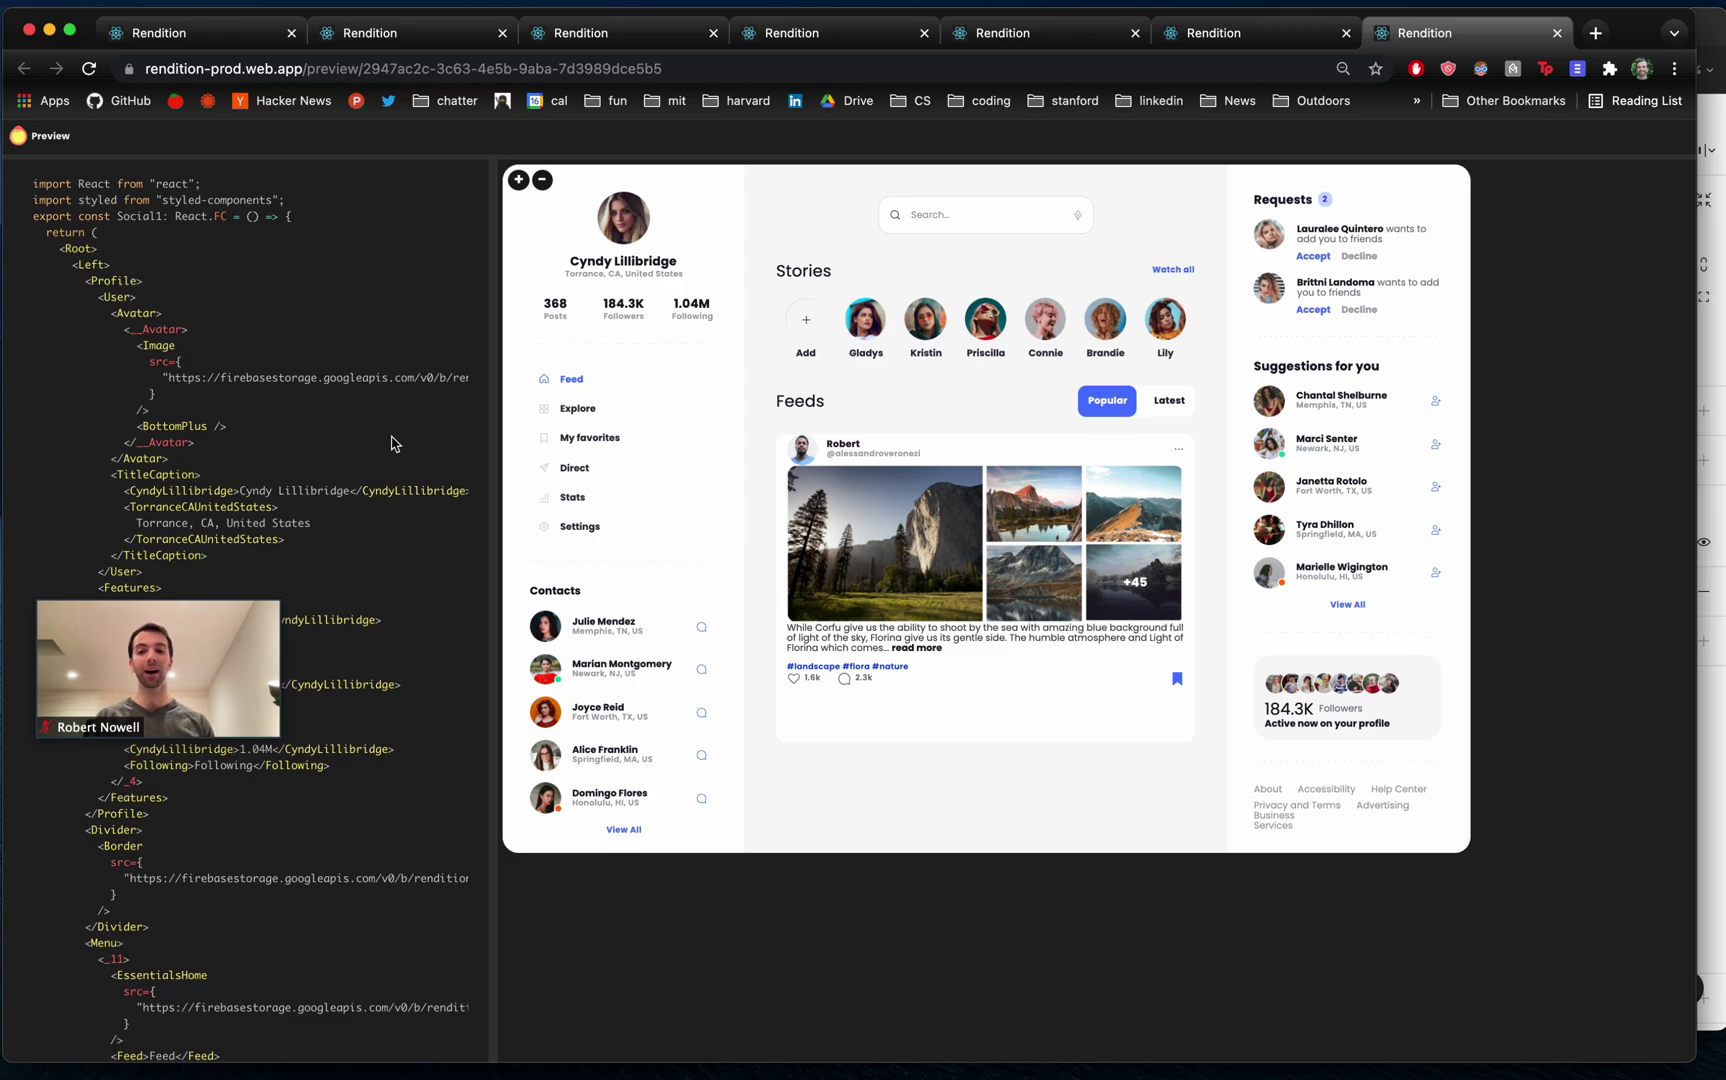
{"action": "scroll", "coordinate": [378, 497], "scroll_direction": "down", "scroll_amount": 5}
{"action": "scroll", "coordinate": [378, 500], "scroll_direction": "down", "scroll_amount": 5}
{"action": "scroll", "coordinate": [378, 502], "scroll_direction": "down", "scroll_amount": 5}
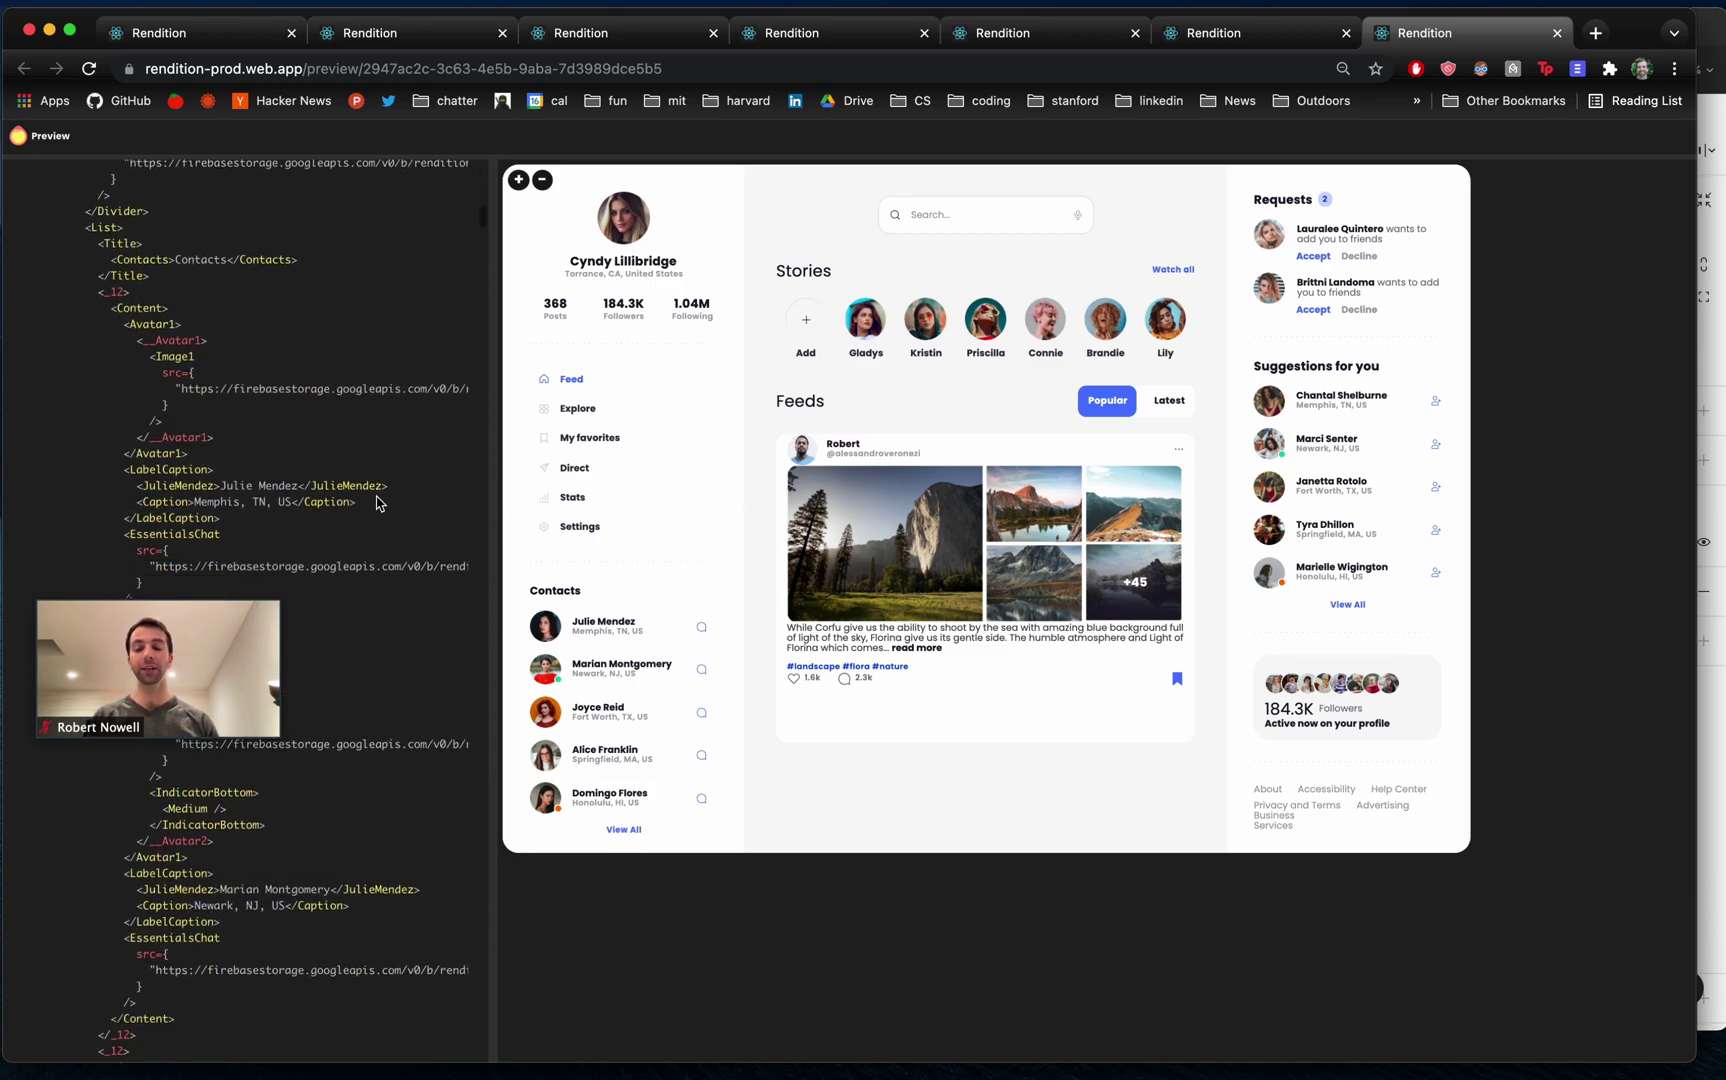